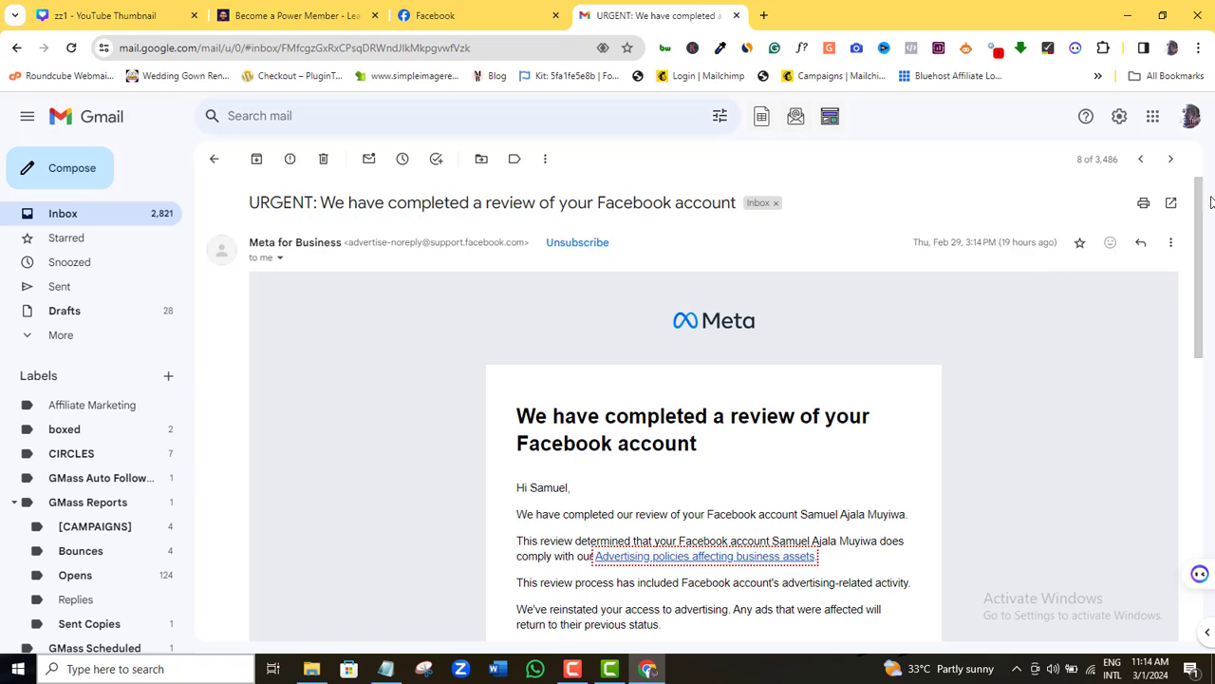
# Read Meta's 'URGENT: Your Facebook account has been restricted from advertising' email in Gmail
pyautogui.moveTo(1202, 204); pyautogui.dragTo(1209, 160)
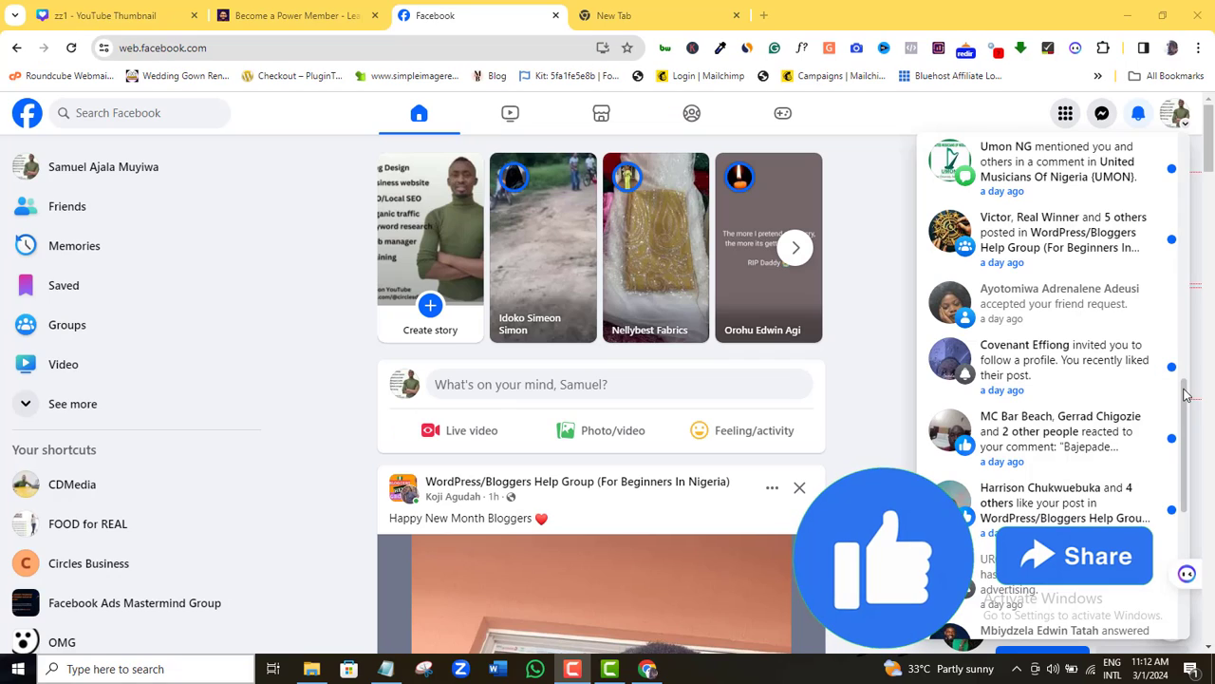
pyautogui.moveTo(1184, 395); pyautogui.dragTo(1184, 459)
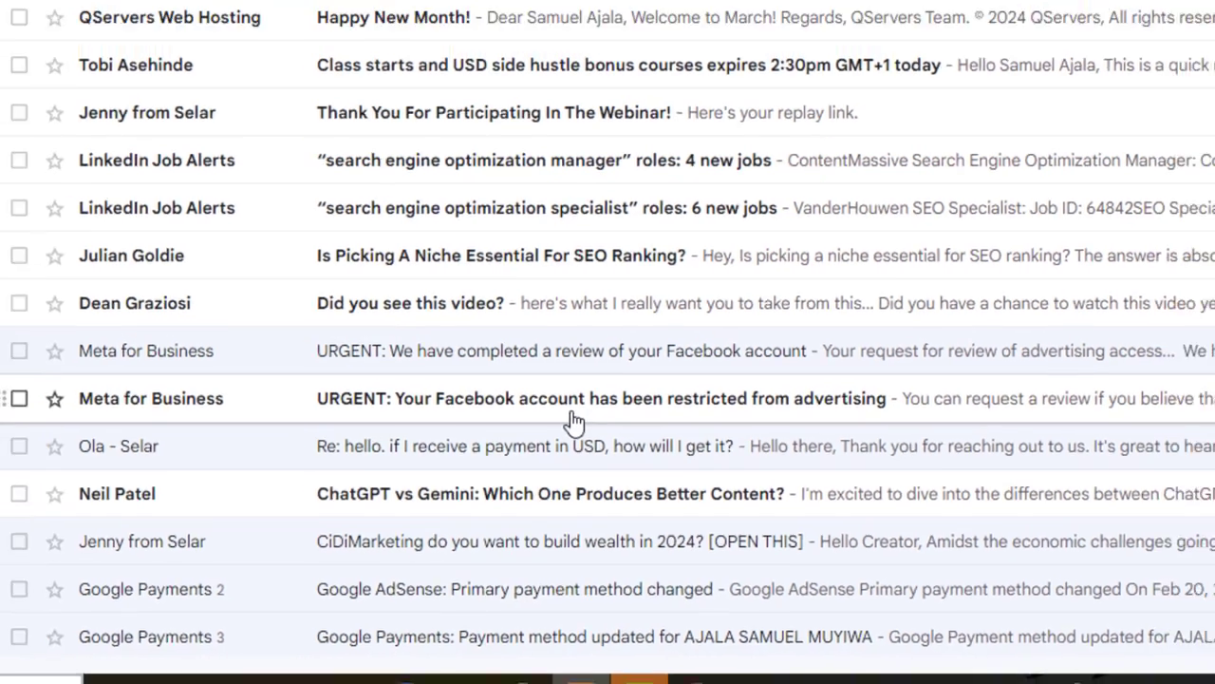
pyautogui.click(574, 391)
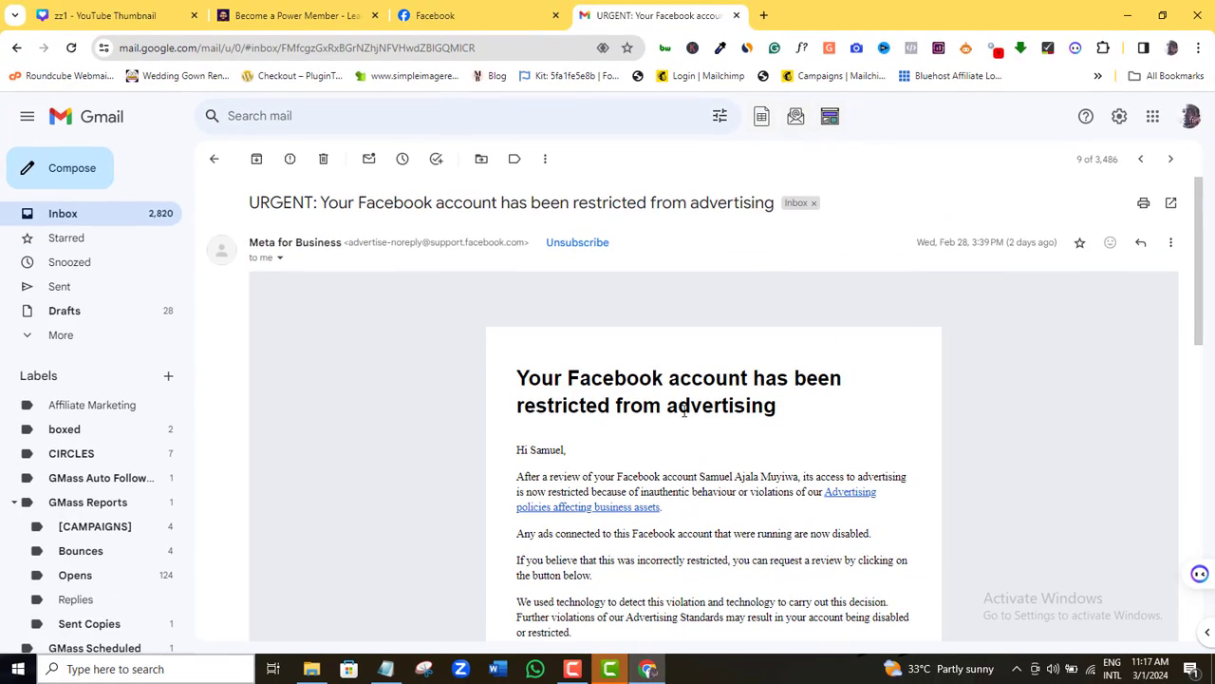
pyautogui.moveTo(1200, 194); pyautogui.dragTo(1200, 244)
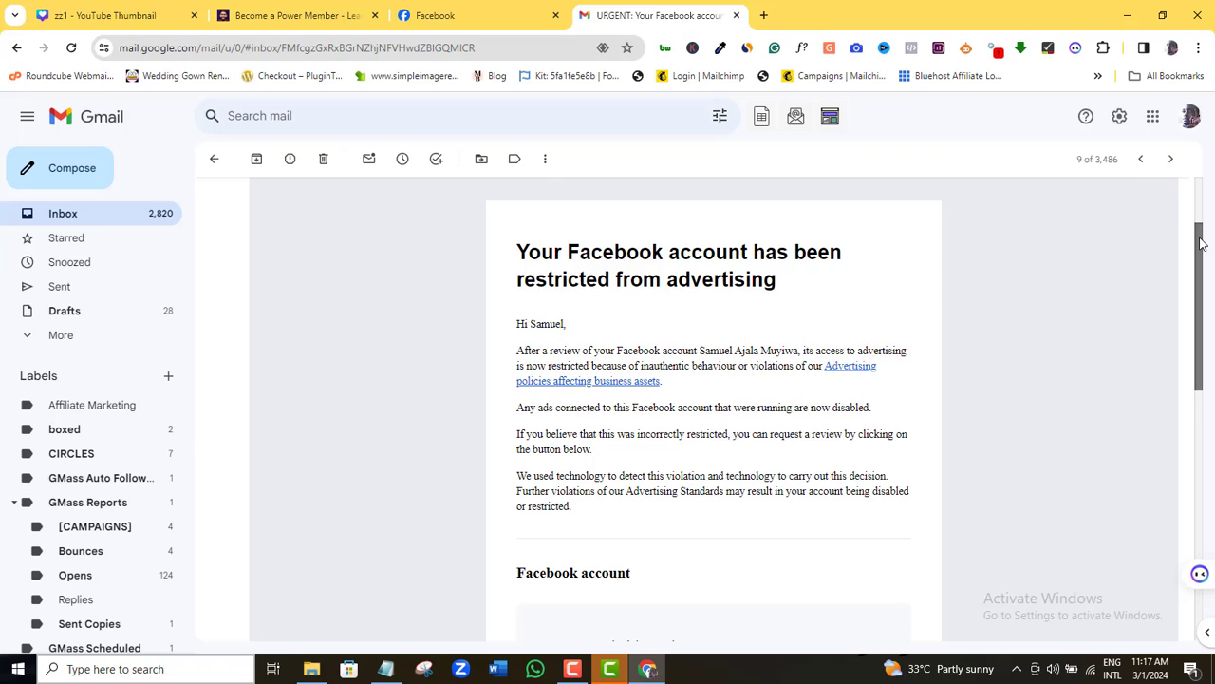
pyautogui.moveTo(1200, 244); pyautogui.dragTo(1202, 270)
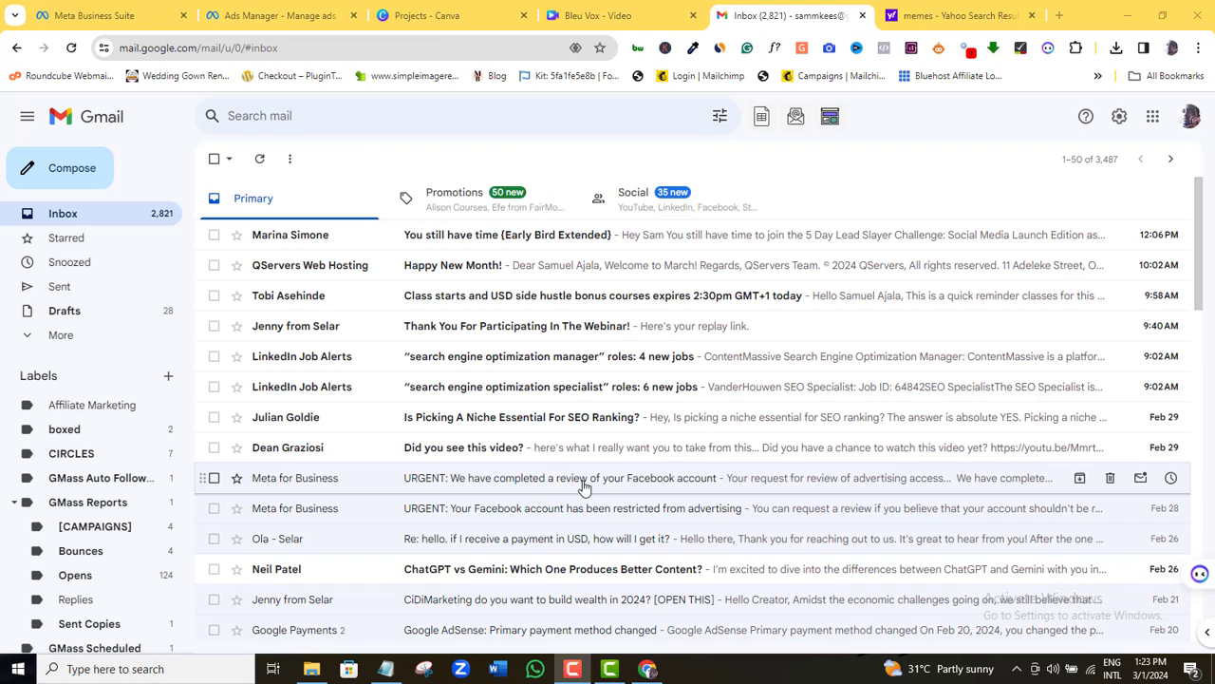
# Read Meta's 'URGENT: We have completed a review of your Facebook account' email
pyautogui.click(594, 486)
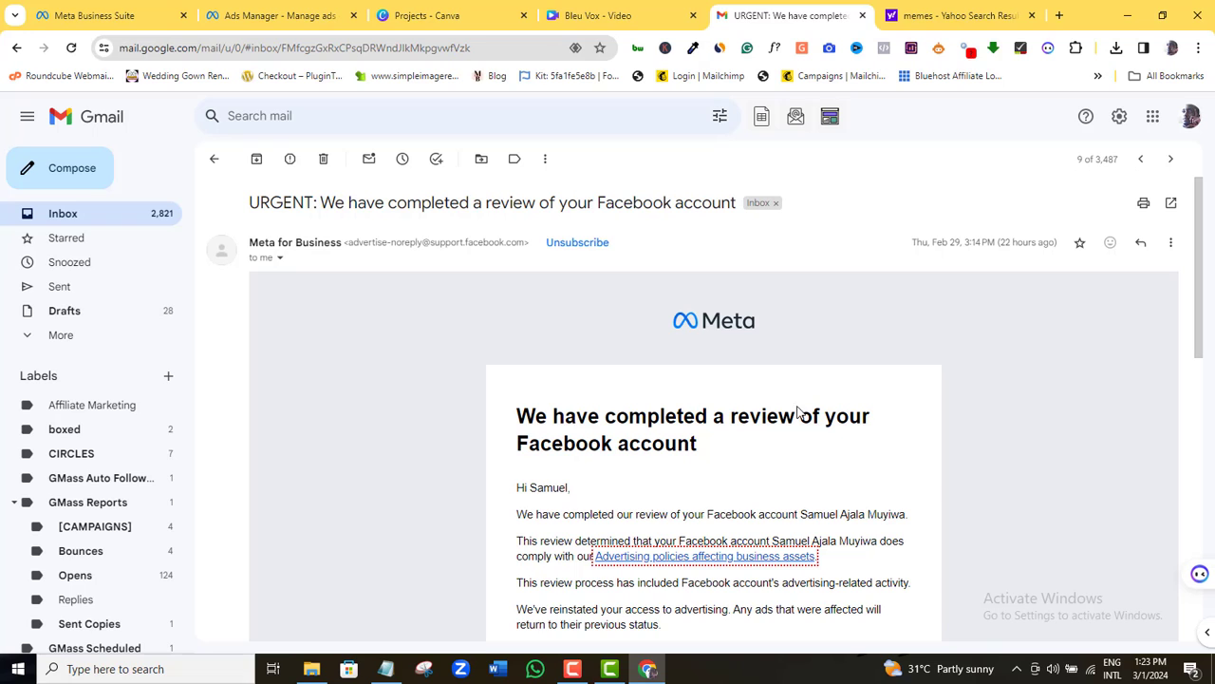
pyautogui.moveTo(1200, 283); pyautogui.dragTo(1204, 341)
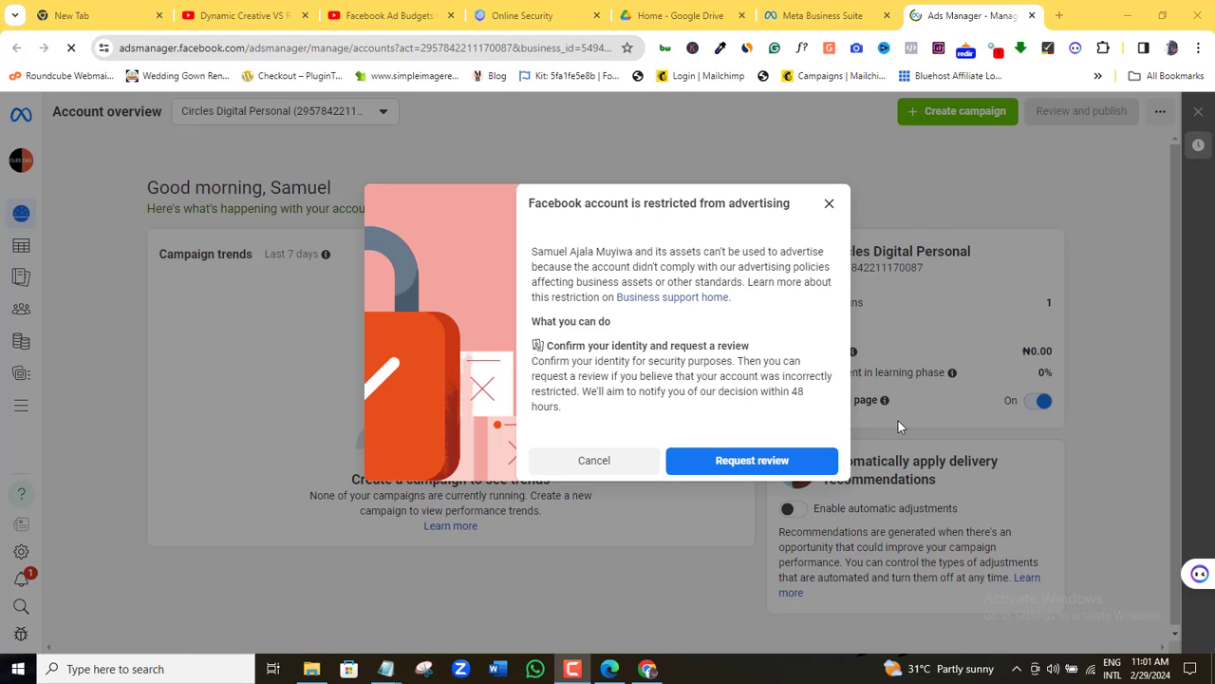
# Request a review of the restricted account and pass the 'I'm not a robot' check
pyautogui.click(778, 463)
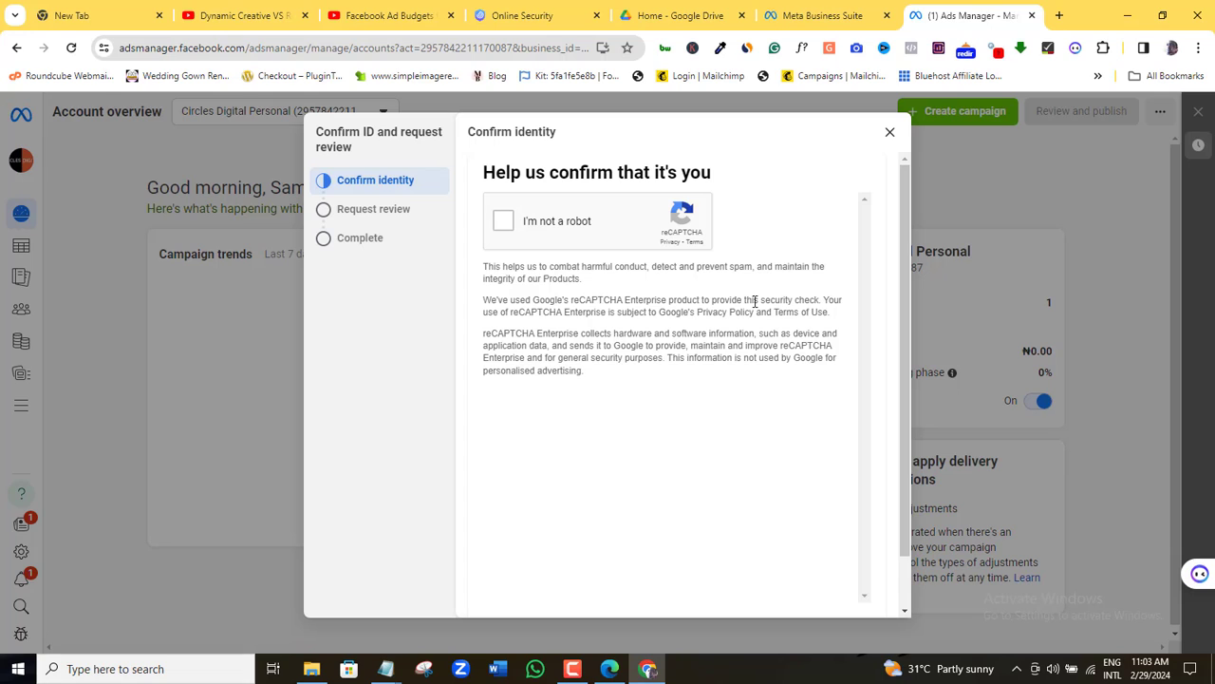
pyautogui.click(504, 221)
pyautogui.scroll(-1, 900, 487)
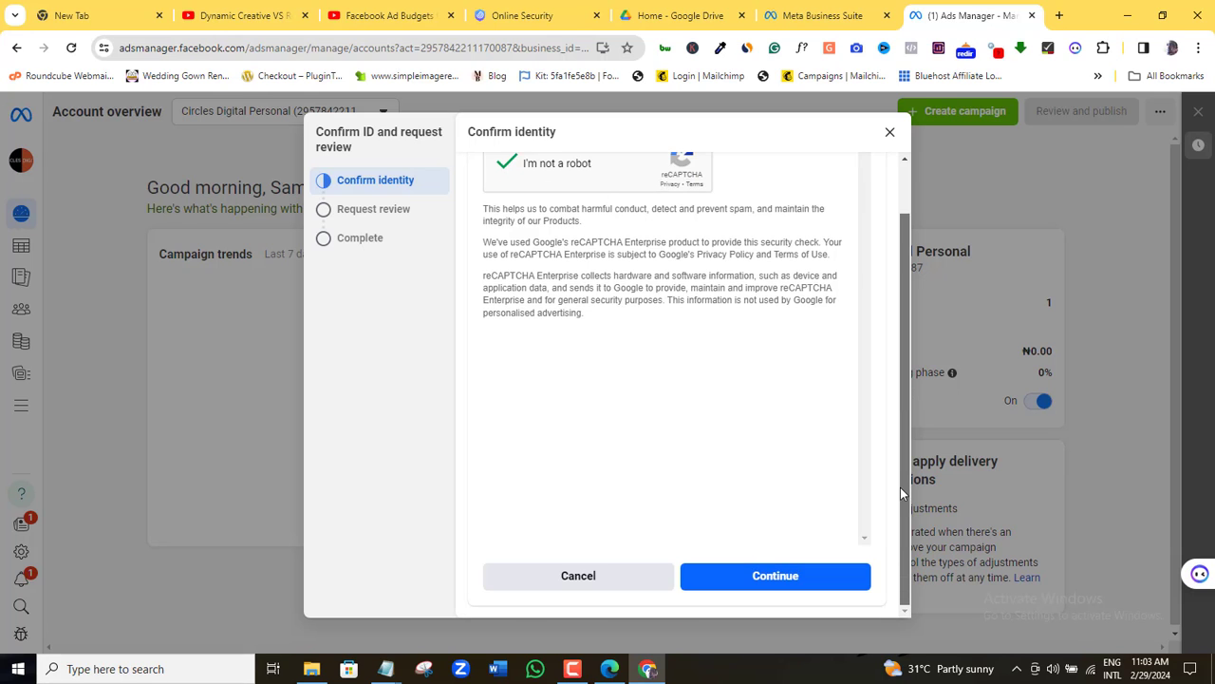
pyautogui.click(789, 581)
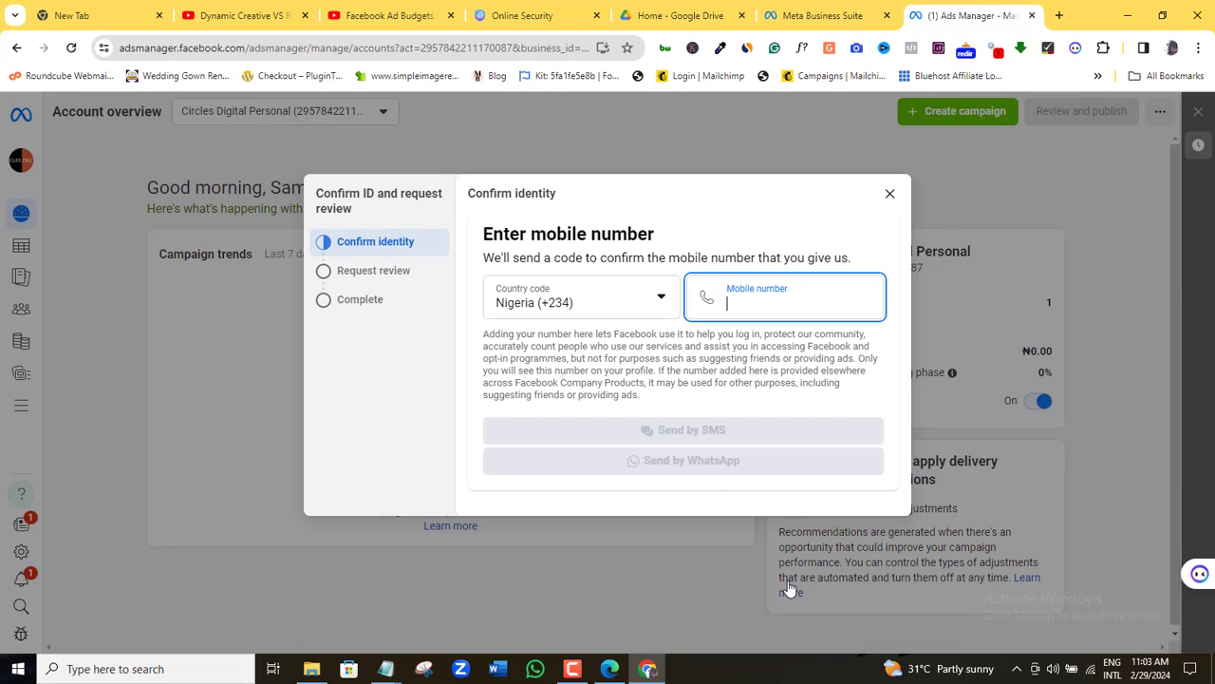
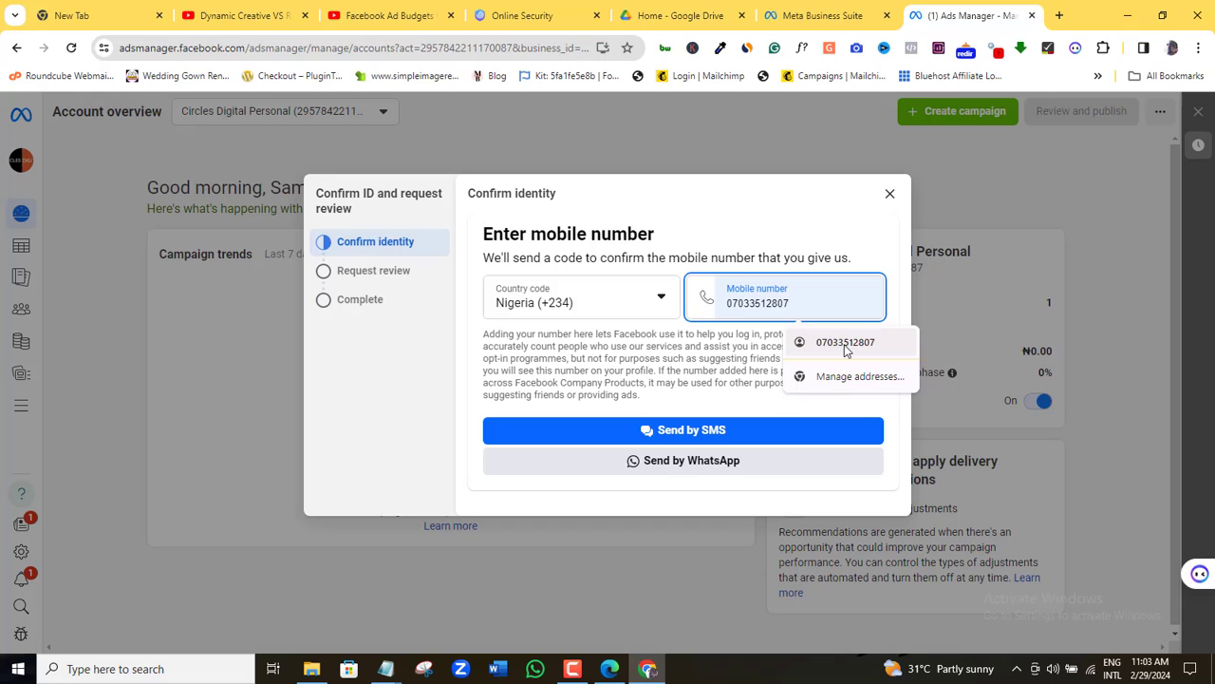
# Verify the saved mobile number with the six-digit code sent by SMS
pyautogui.click(844, 343)
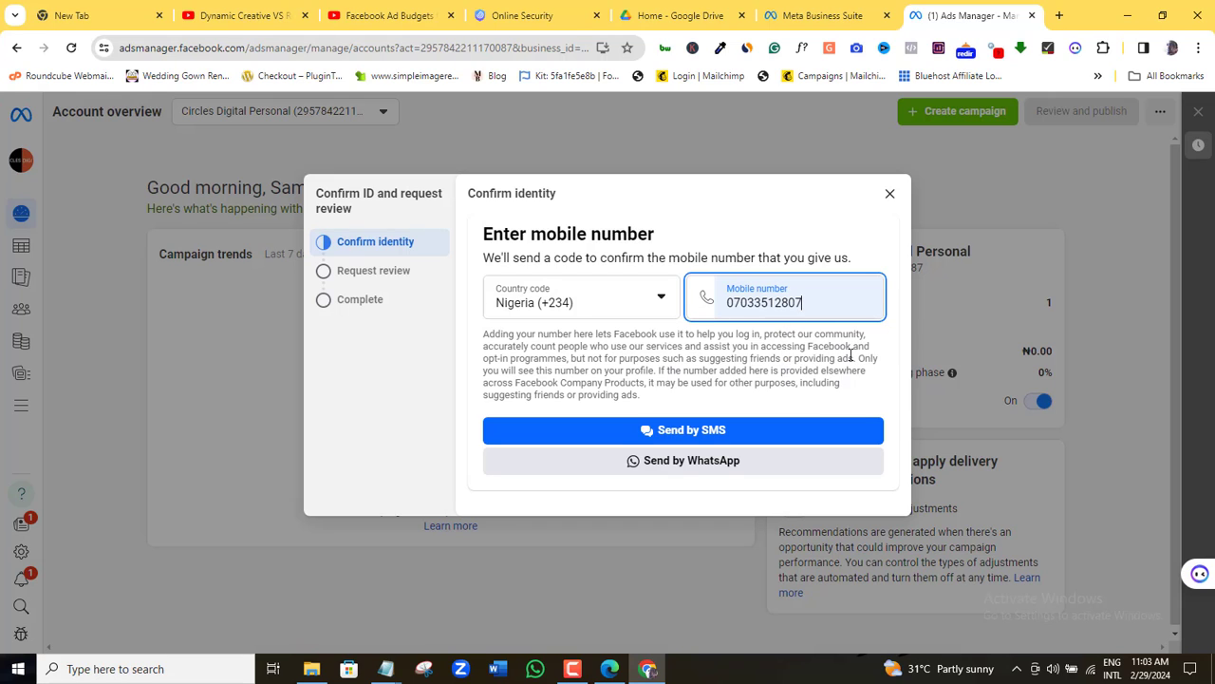
pyautogui.click(731, 430)
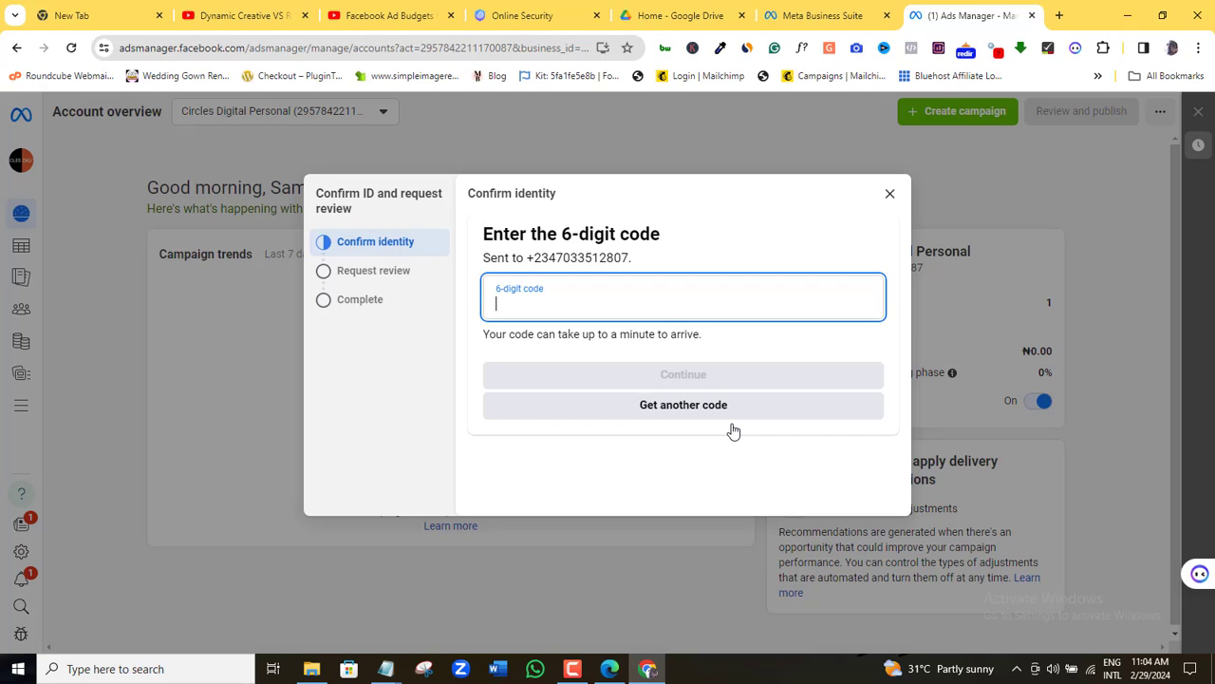
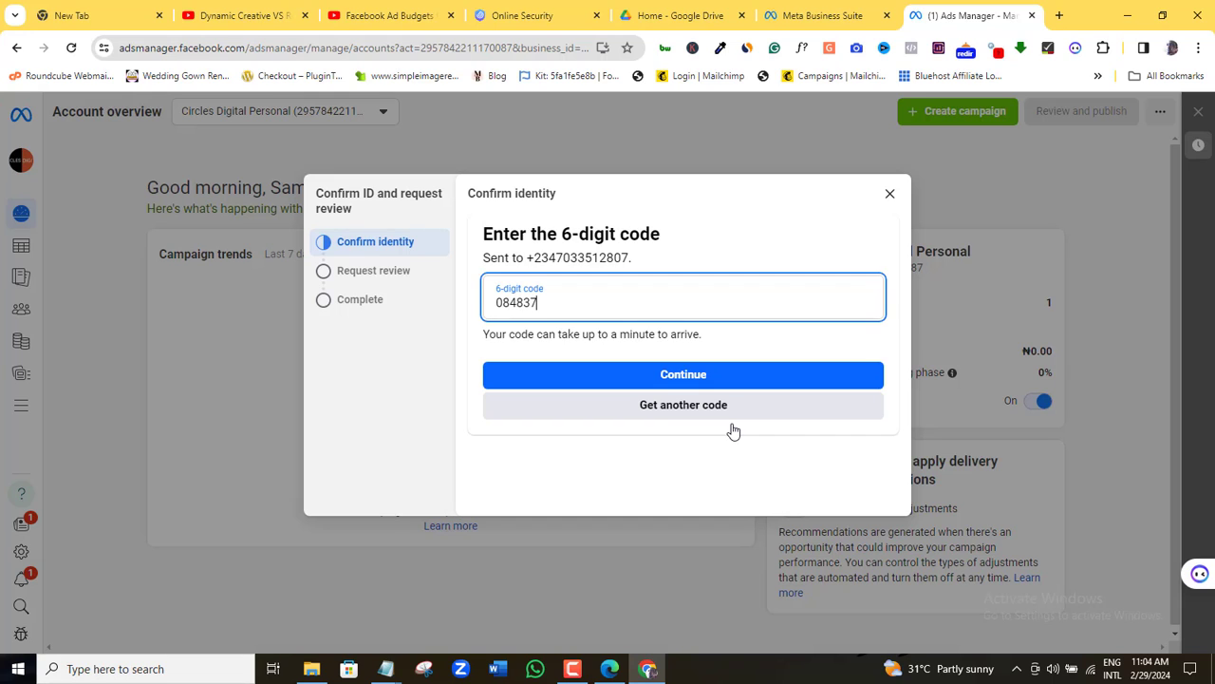
pyautogui.click(771, 381)
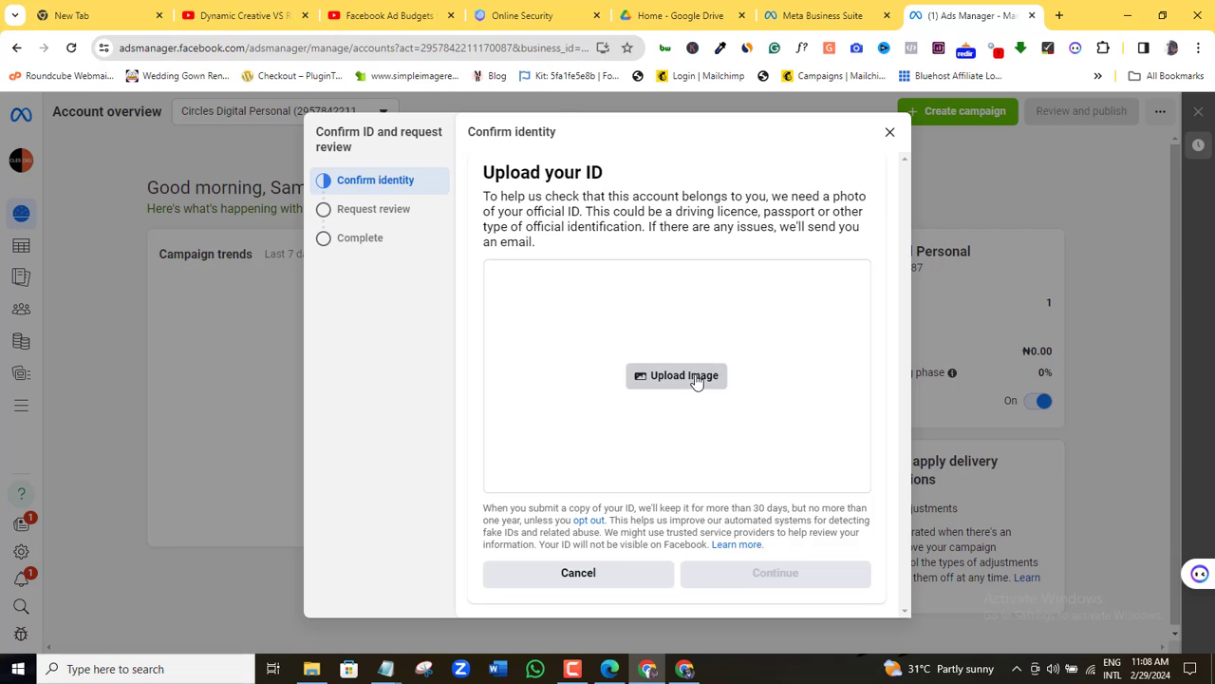
# Upload the national ID card image from the Downloads folder and submit it
pyautogui.click(697, 380)
pyautogui.click(66, 215)
pyautogui.doubleClick(179, 128)
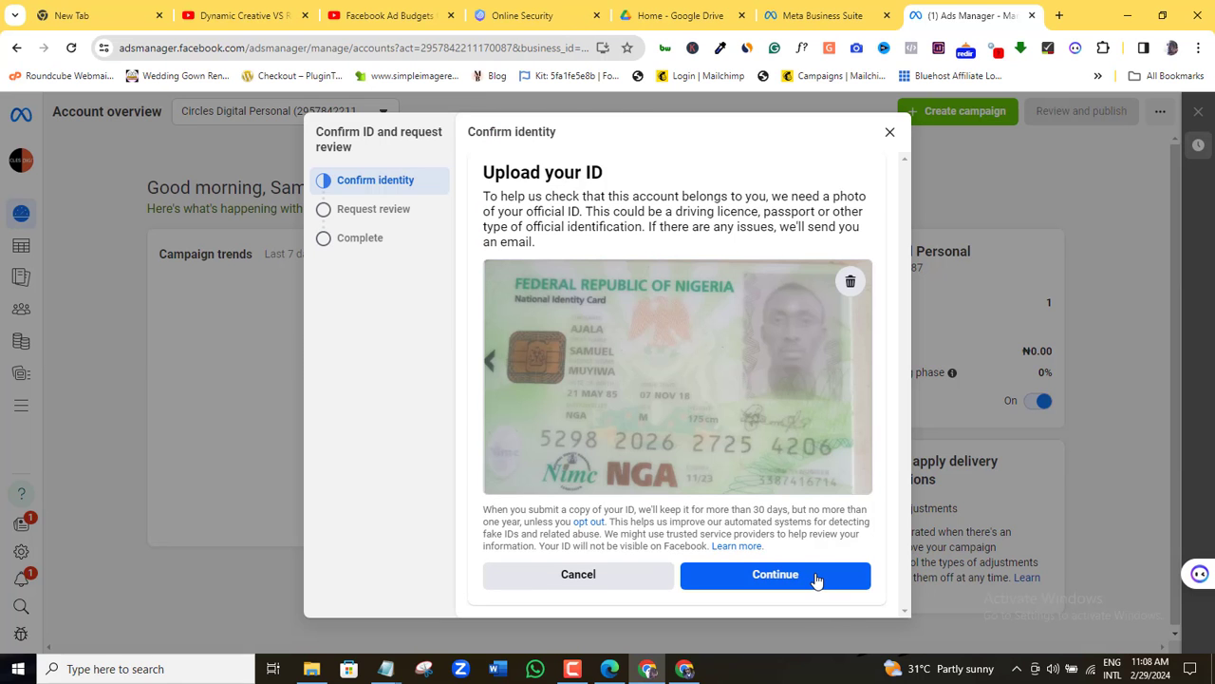
pyautogui.click(816, 577)
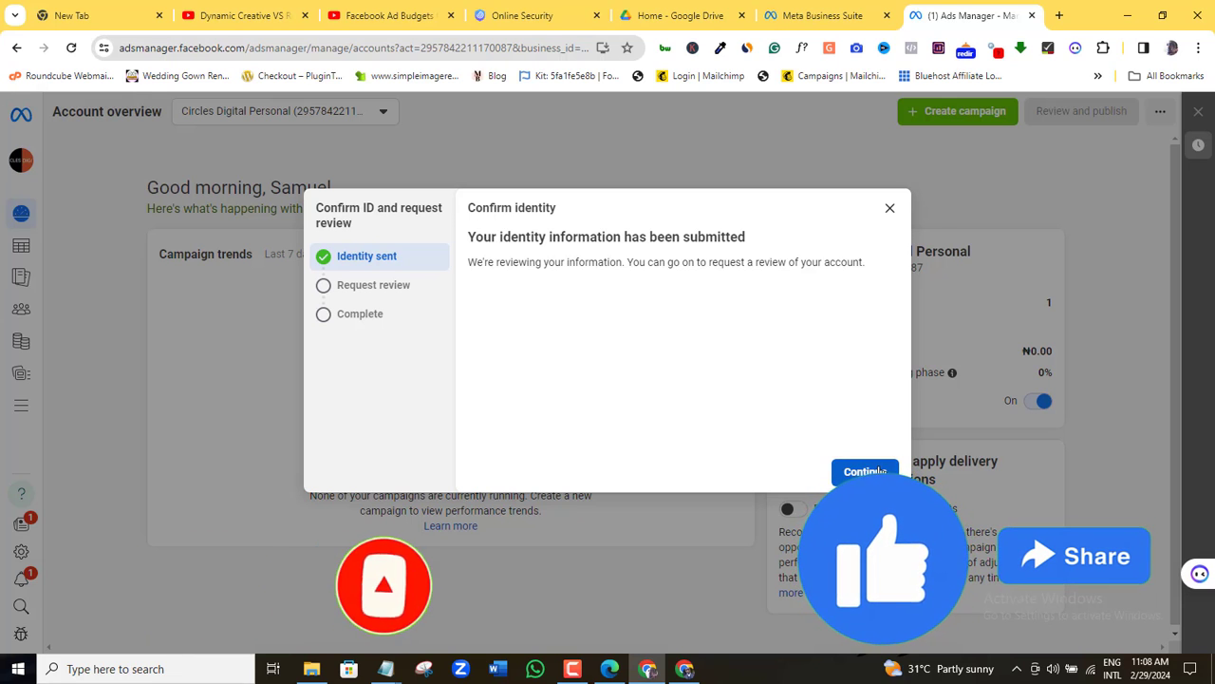
pyautogui.click(883, 472)
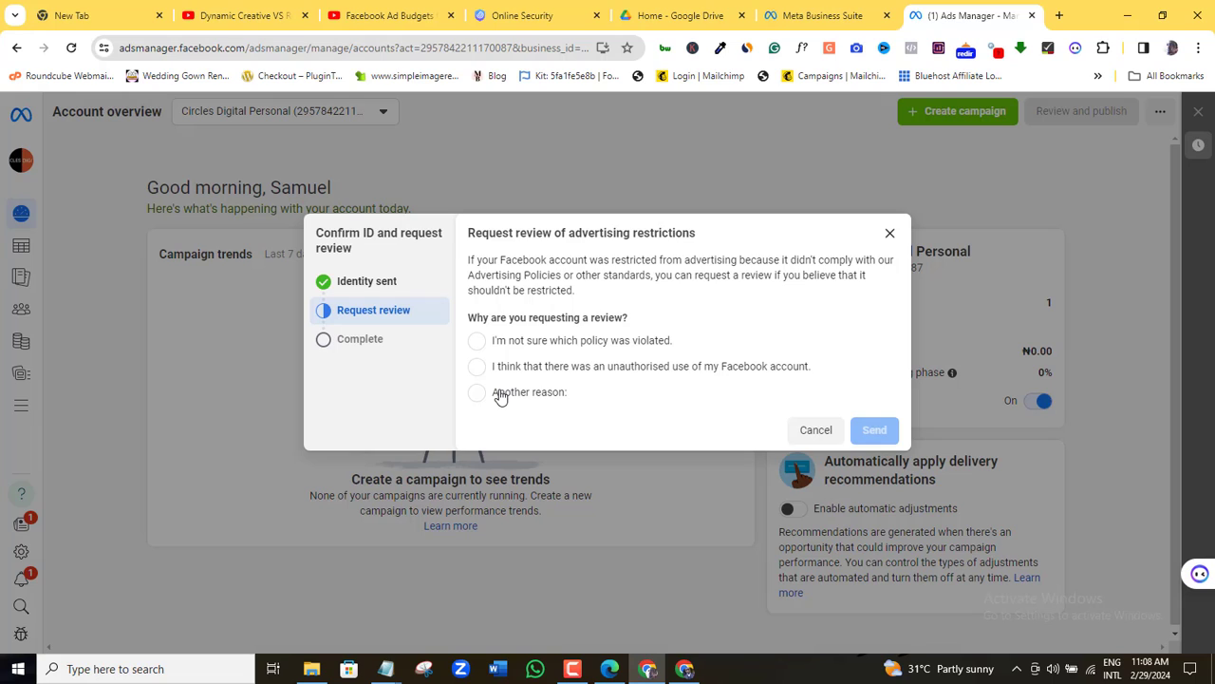
# Send the review request with reason 'I'm not sure which policy was violated', then close it
pyautogui.click(477, 342)
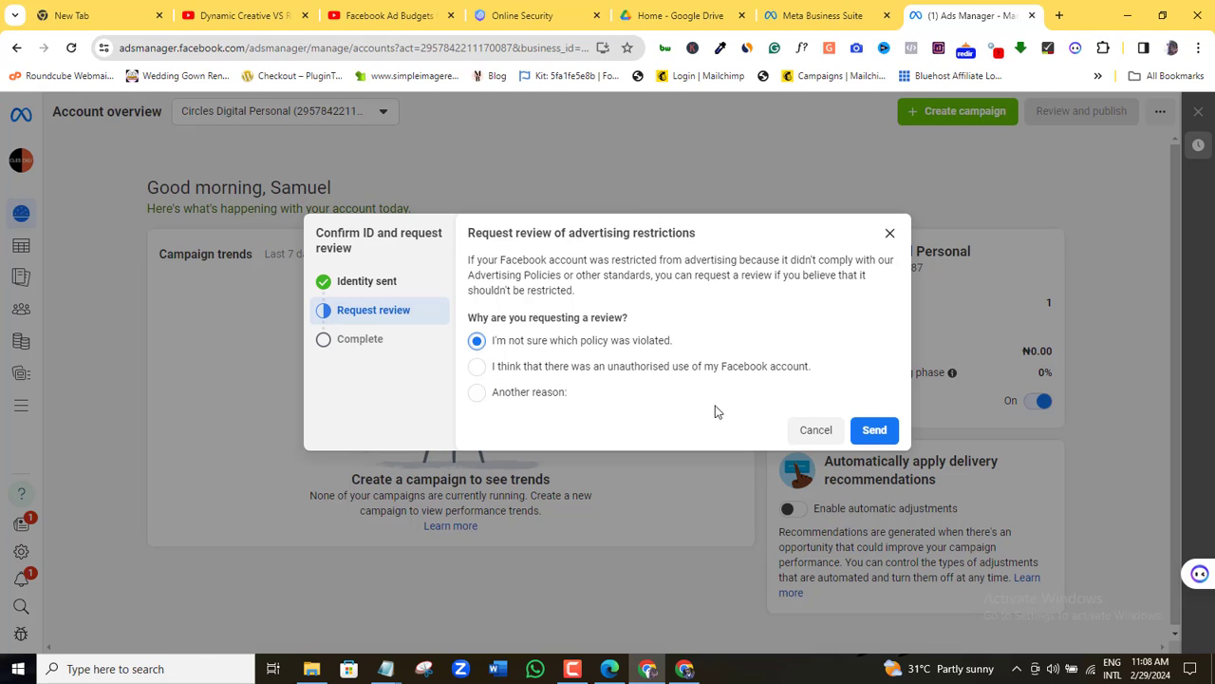
pyautogui.click(870, 433)
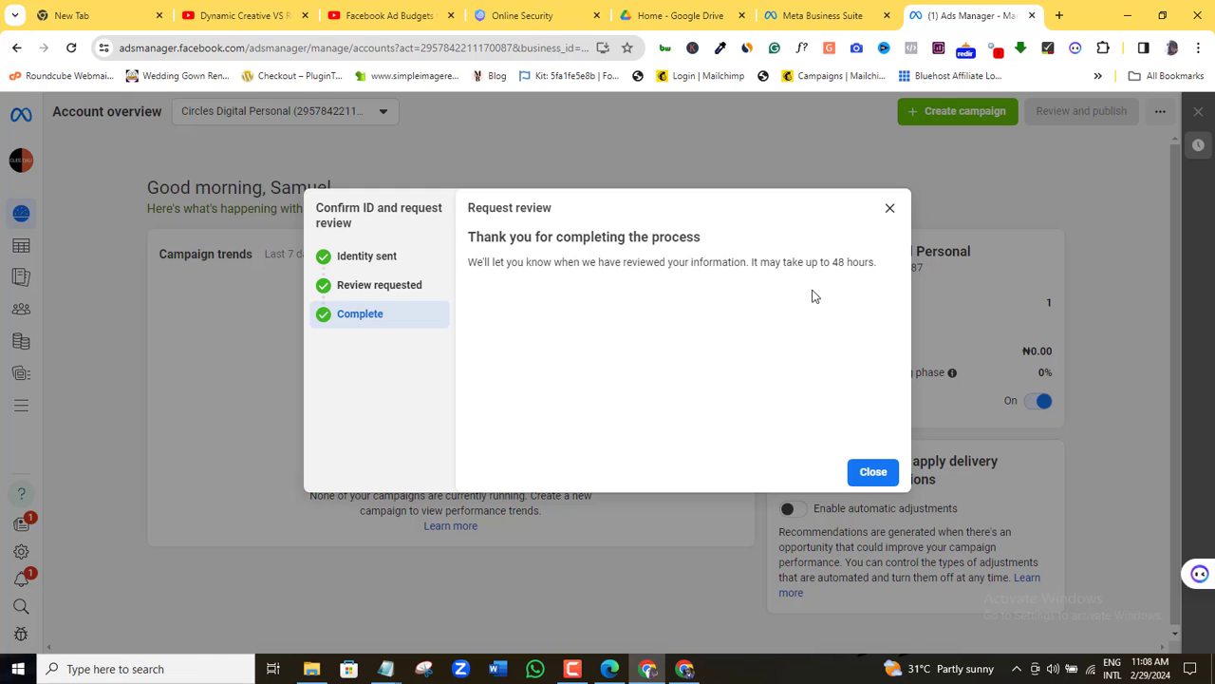
pyautogui.click(875, 475)
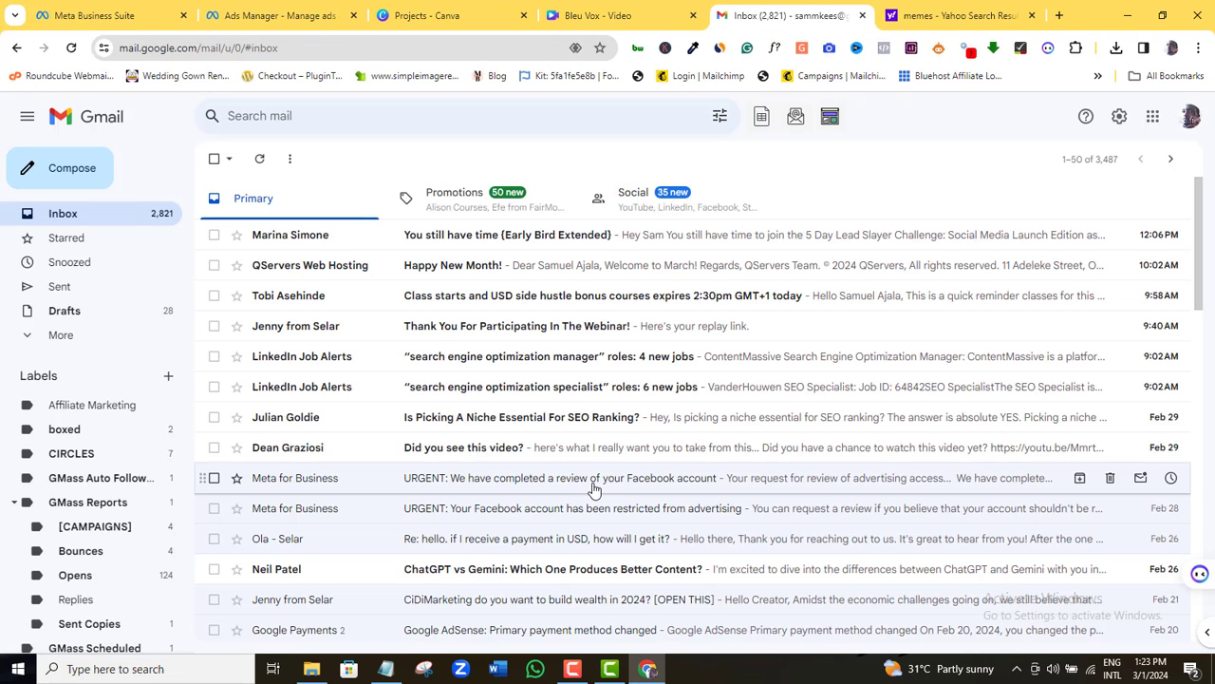
pyautogui.click(593, 478)
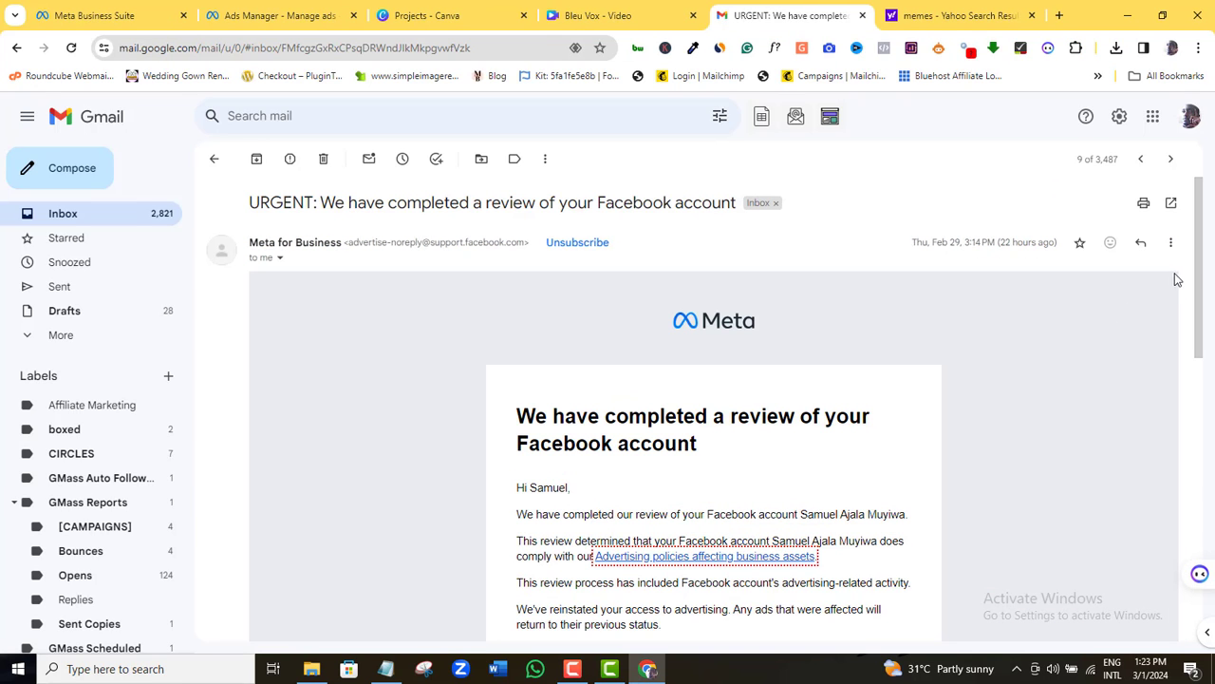
pyautogui.moveTo(1197, 283); pyautogui.dragTo(1204, 340)
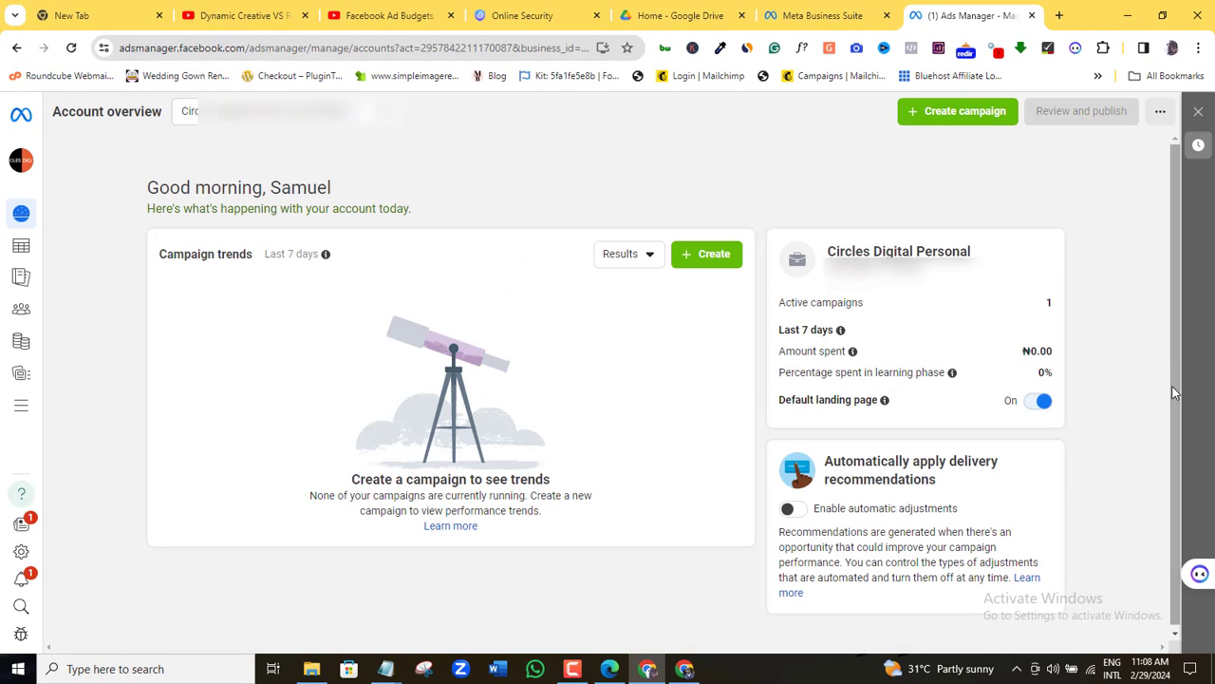
pyautogui.scroll(-1, 1176, 399)
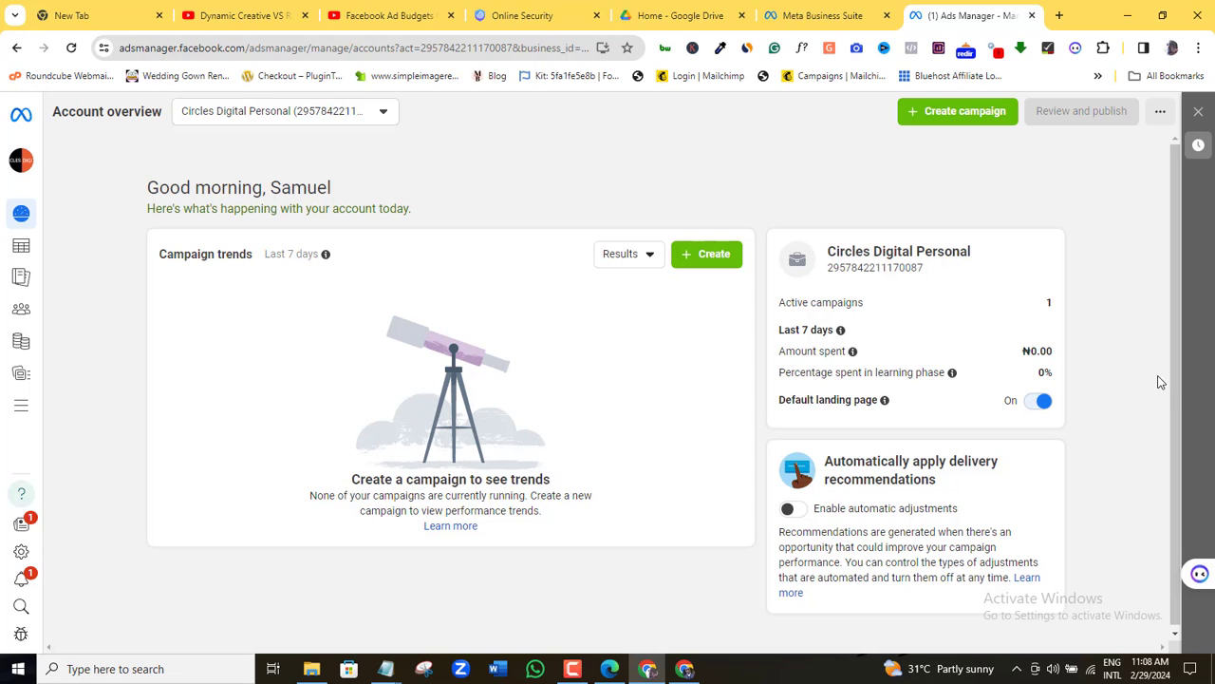
pyautogui.moveTo(1174, 389)
pyautogui.mouseDown()
pyautogui.moveTo(1176, 408)
pyautogui.moveTo(1176, 395)
pyautogui.mouseUp()
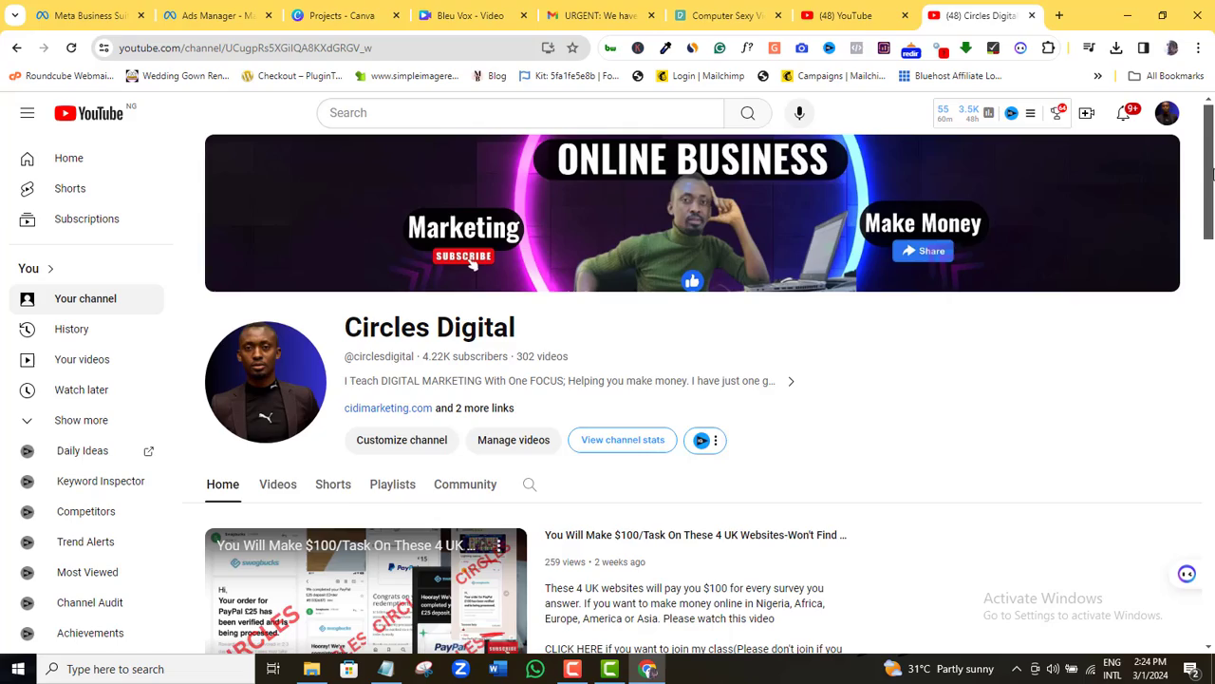
# Play the channel's 'Facebook Identity Confirmation 2024 UPDATED' video and pause it at 1:25
pyautogui.scroll(-3, 1210, 228)
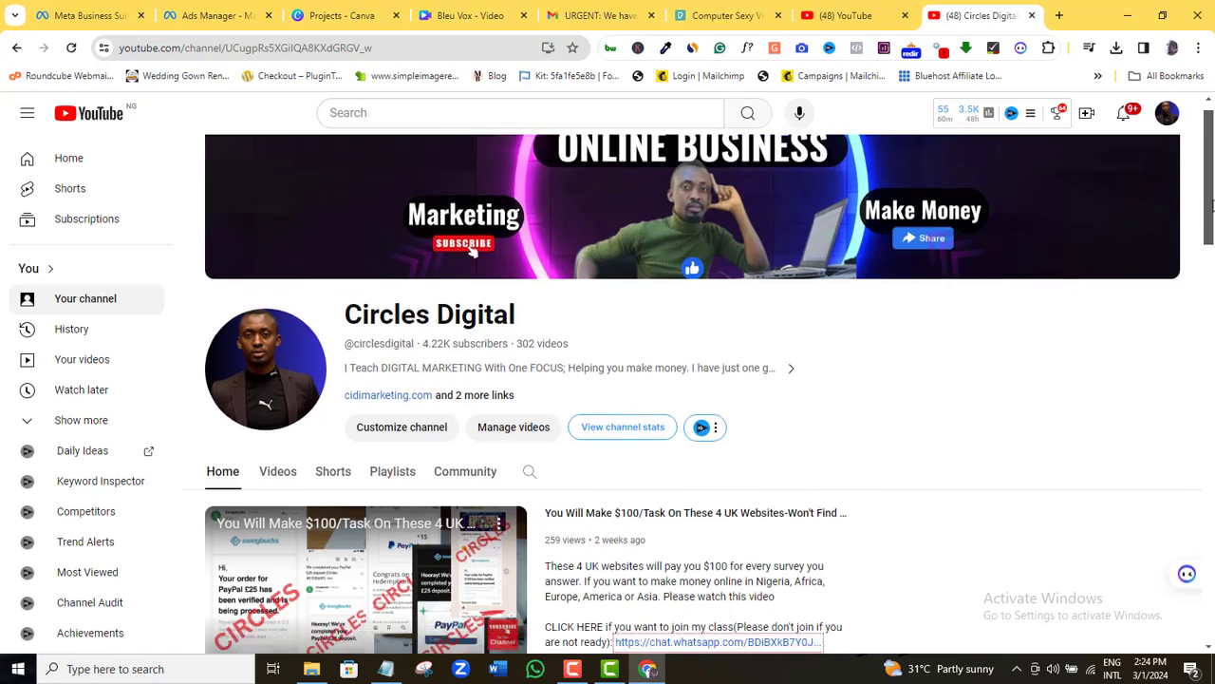
pyautogui.moveTo(1211, 228); pyautogui.dragTo(1194, 366)
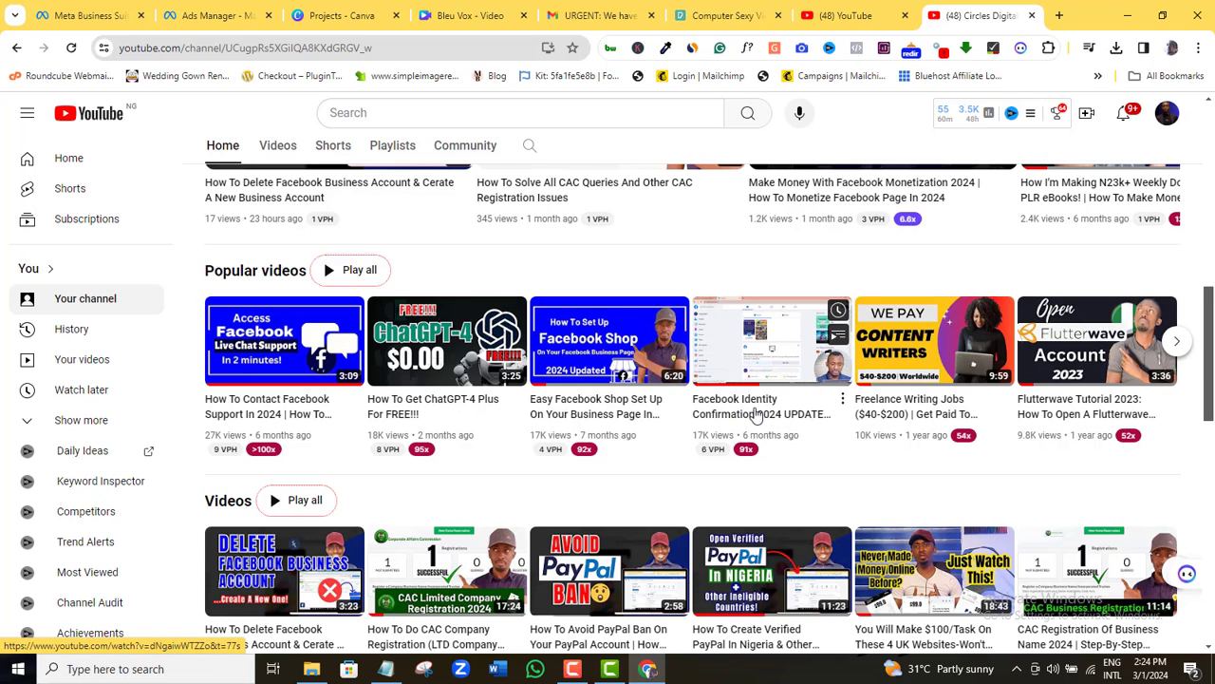
pyautogui.click(757, 415)
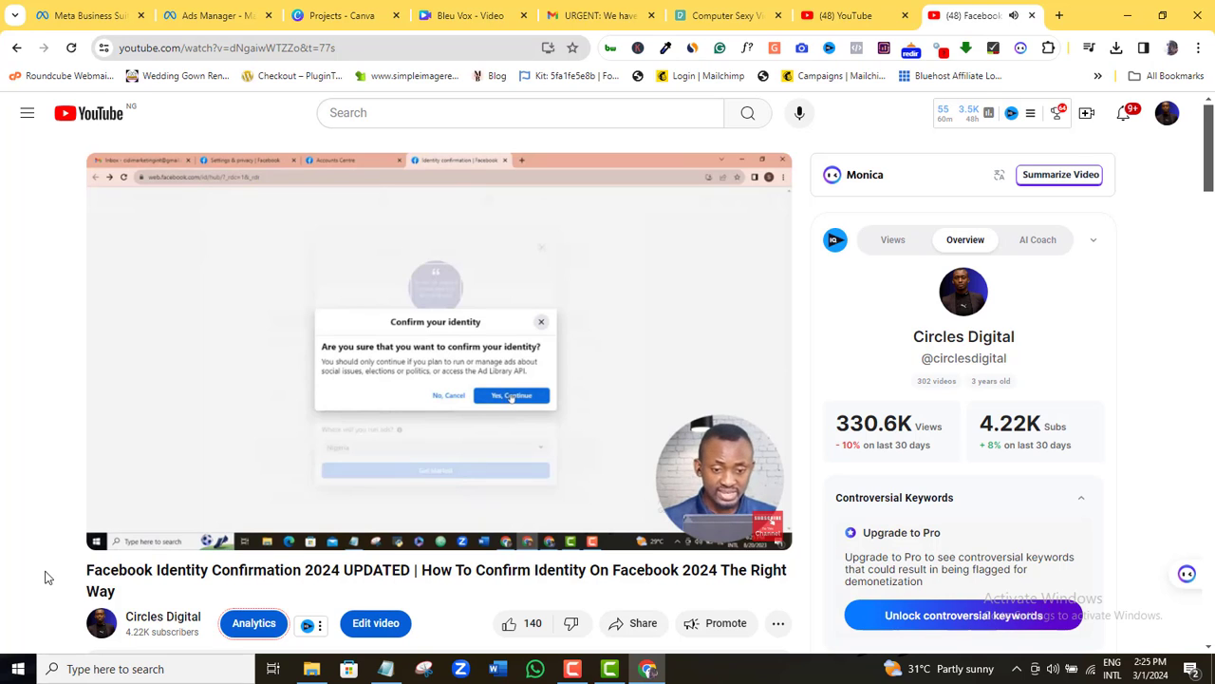
pyautogui.click(112, 533)
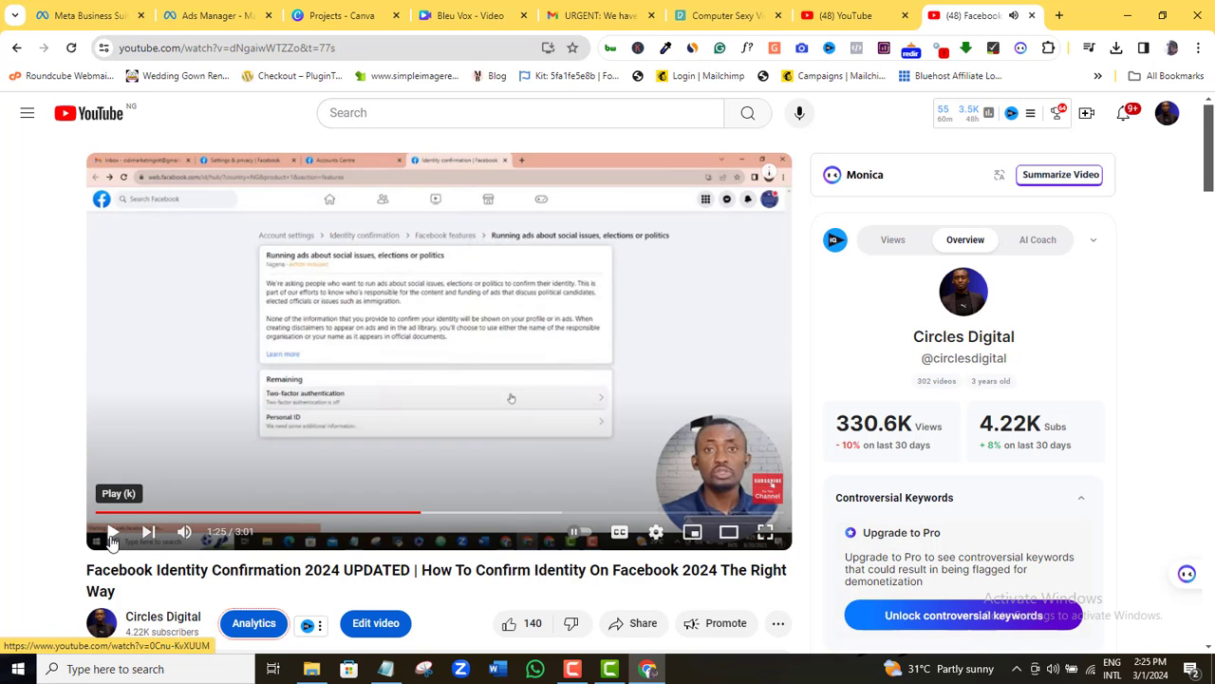